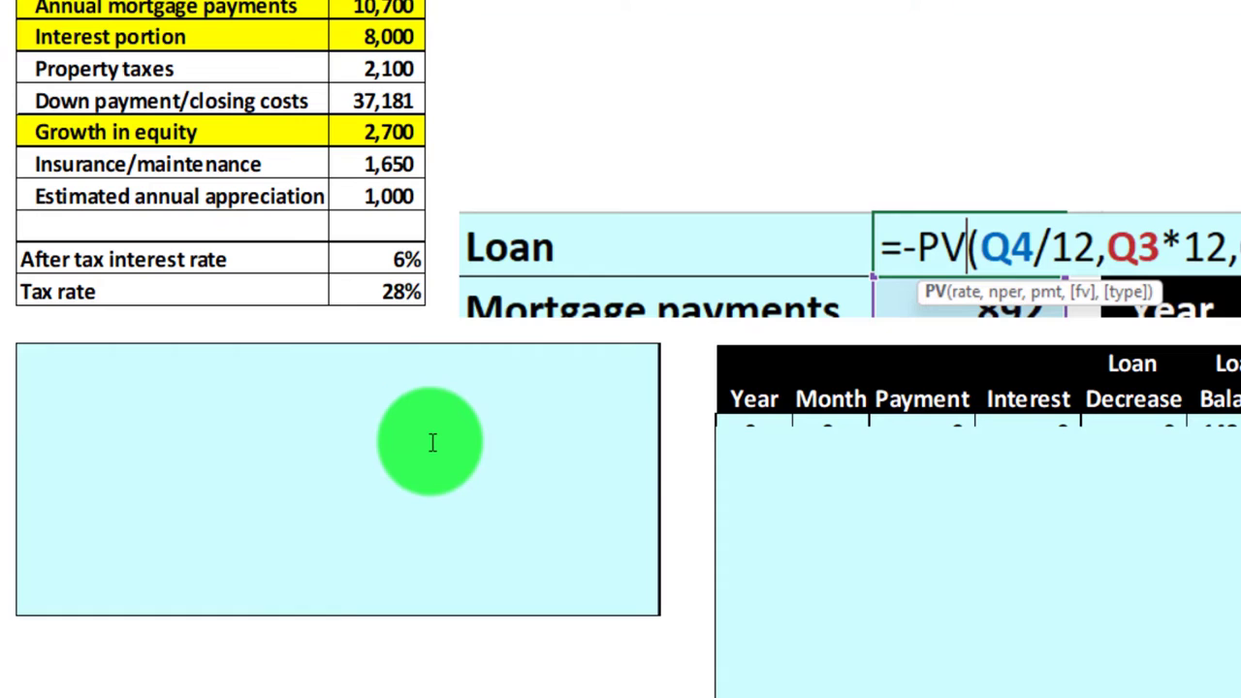
Fill the summary box with Loan 148,723, payments 892, 30 periods and 6%, then expand schedule row 0
{"action": "left_click", "coordinate": [433, 443]}
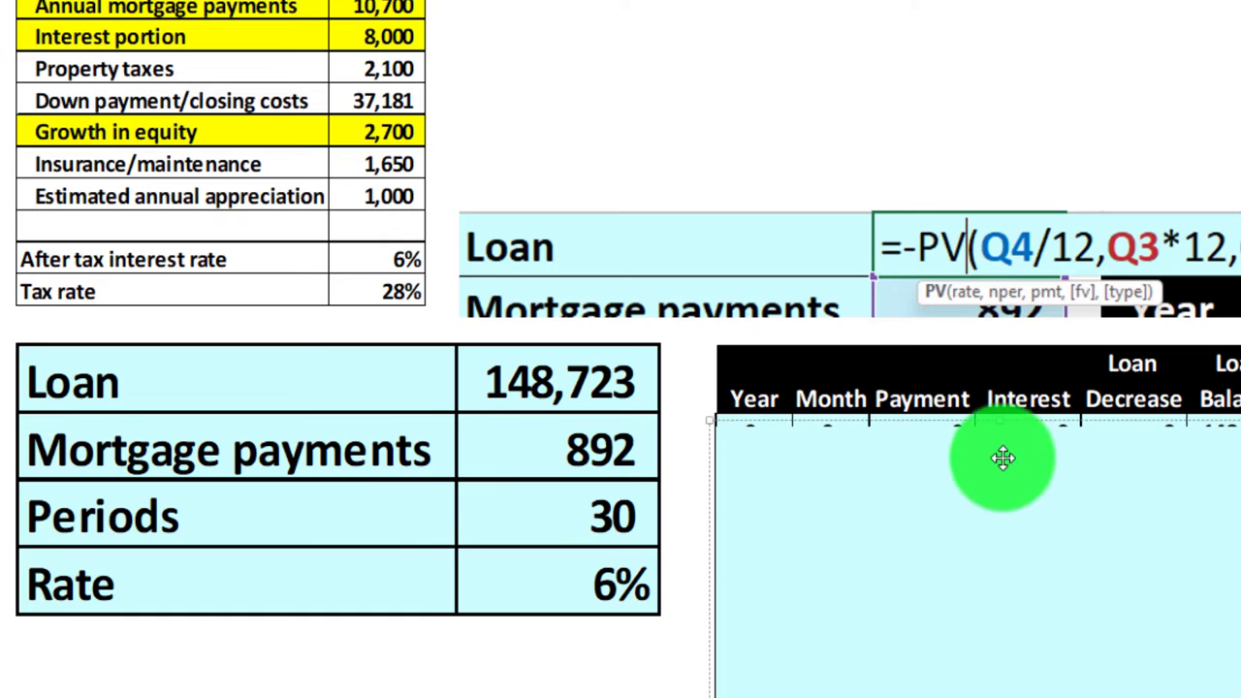
{"action": "left_click_drag", "start_coordinate": [1006, 427], "coordinate": [1003, 458]}
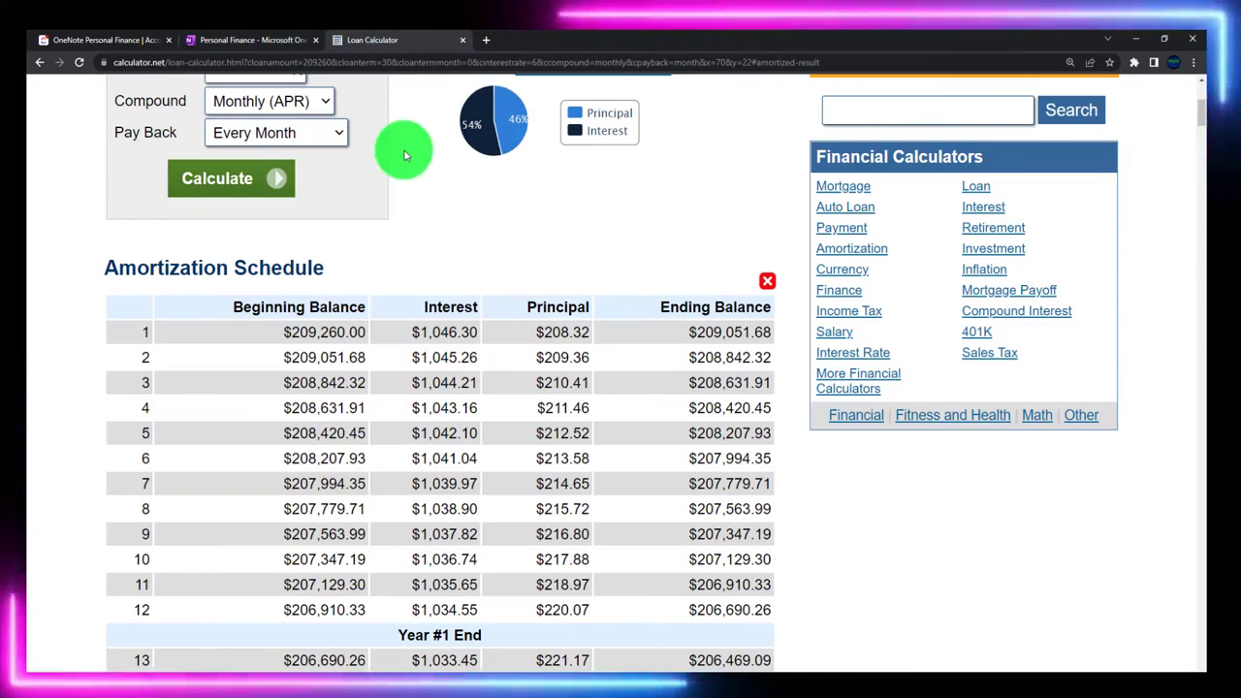
Review the Loan Calculator inputs and monthly payment result, then minimize the browser
{"action": "scroll", "coordinate": [406, 155], "scroll_direction": "up", "scroll_amount": 3}
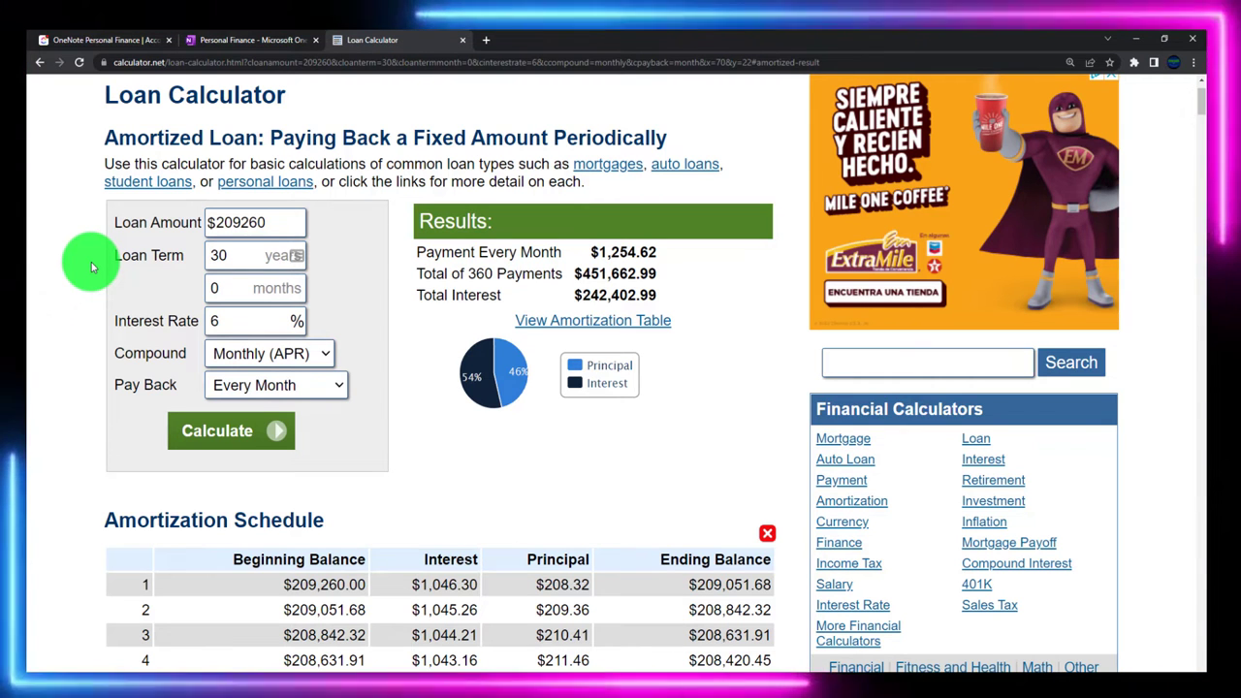
{"action": "left_click", "coordinate": [1135, 38]}
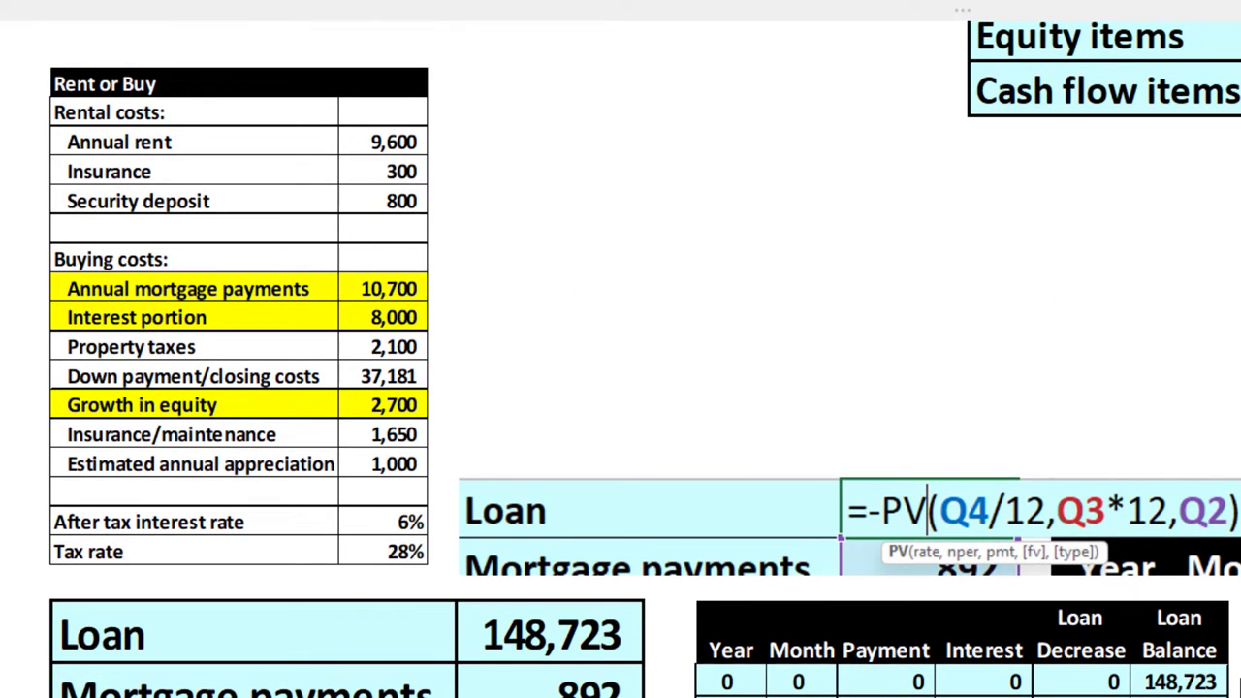
Verify in Calculator that 892 × 12 gives 10,704 annual payments, then close it
{"action": "left_click_drag", "start_coordinate": [1119, 369], "coordinate": [721, 194]}
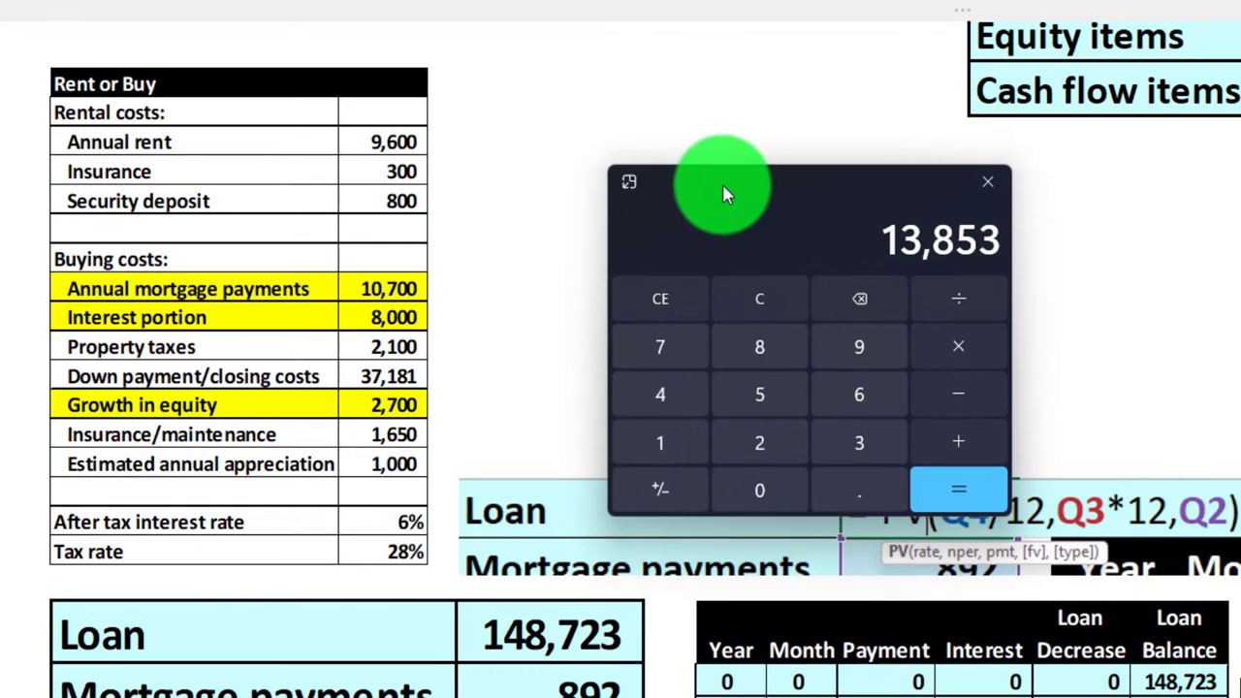
{"action": "left_click", "coordinate": [755, 305]}
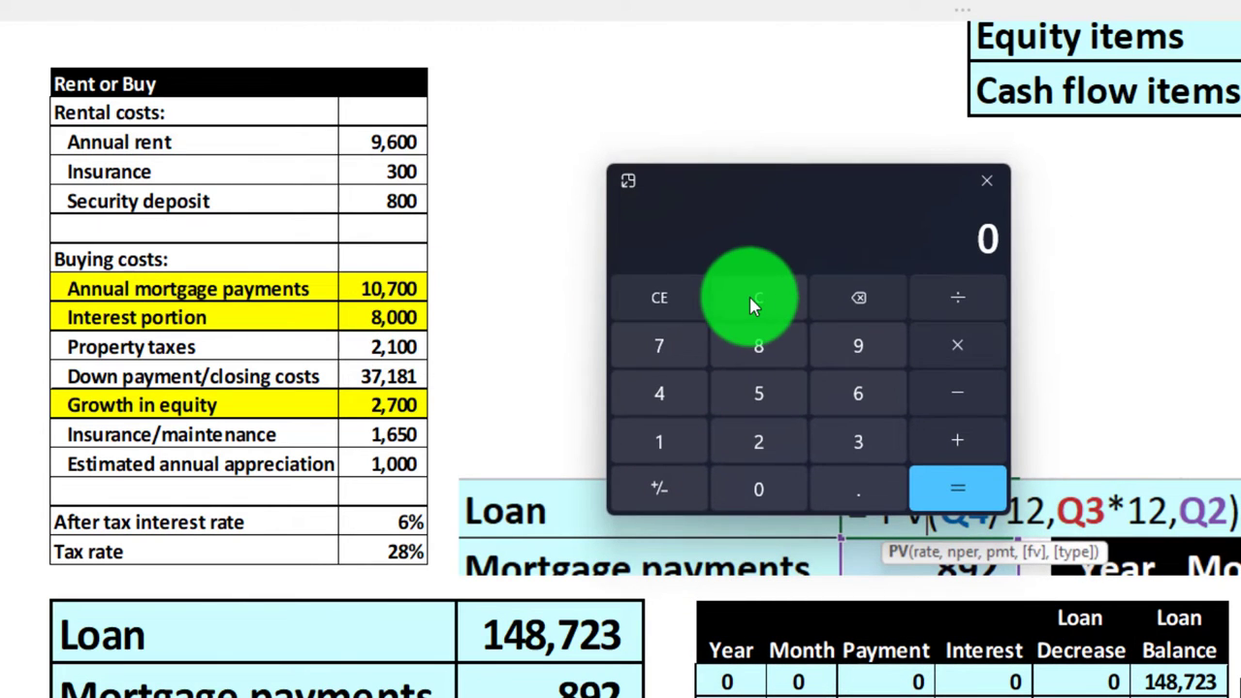
{"action": "type", "text": "892"}
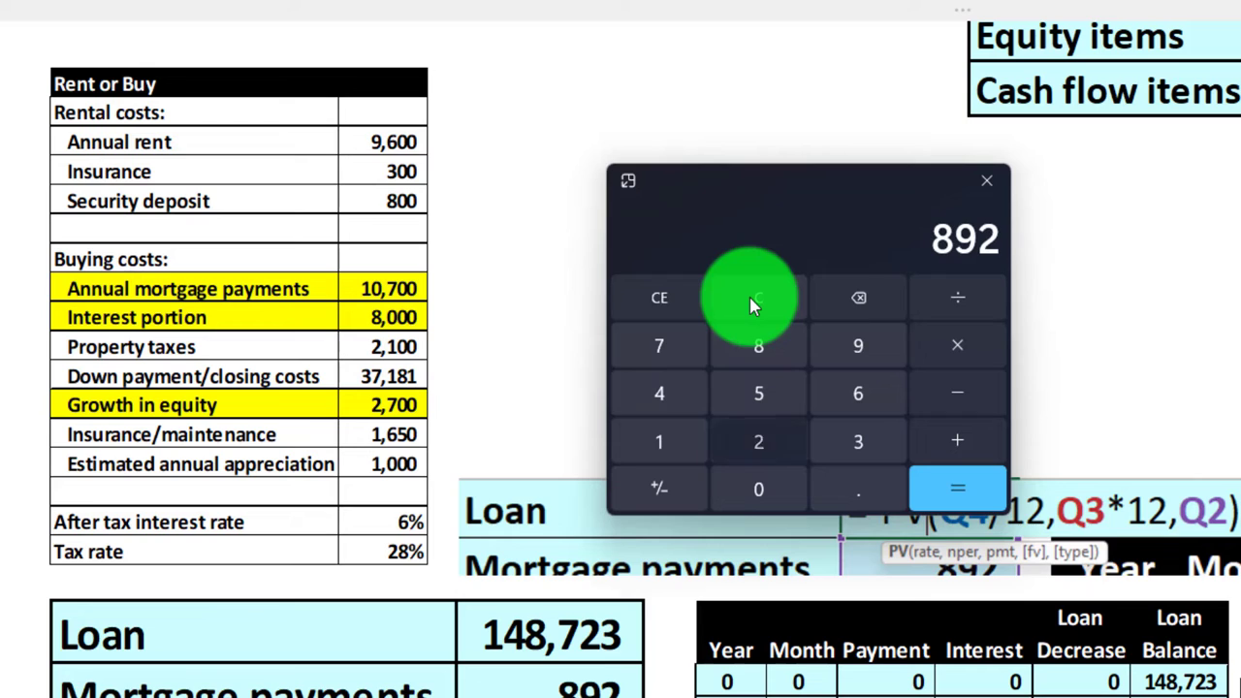
{"action": "type", "text": "*12"}
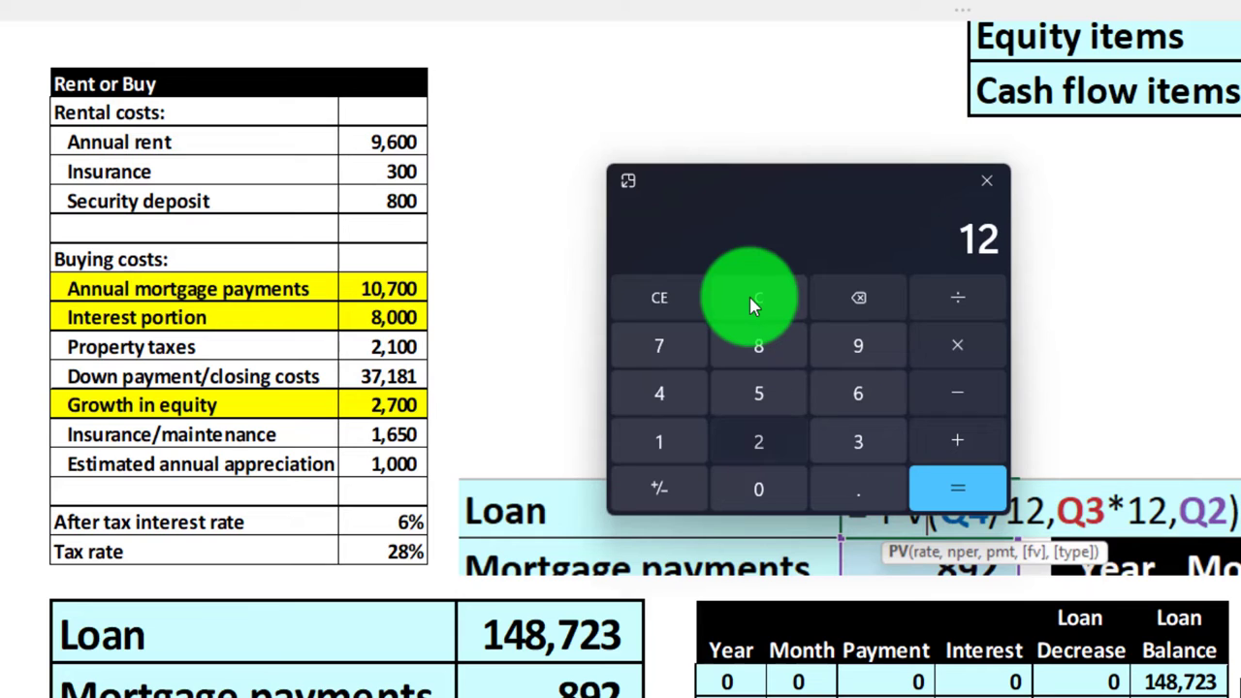
{"action": "key", "text": "Return"}
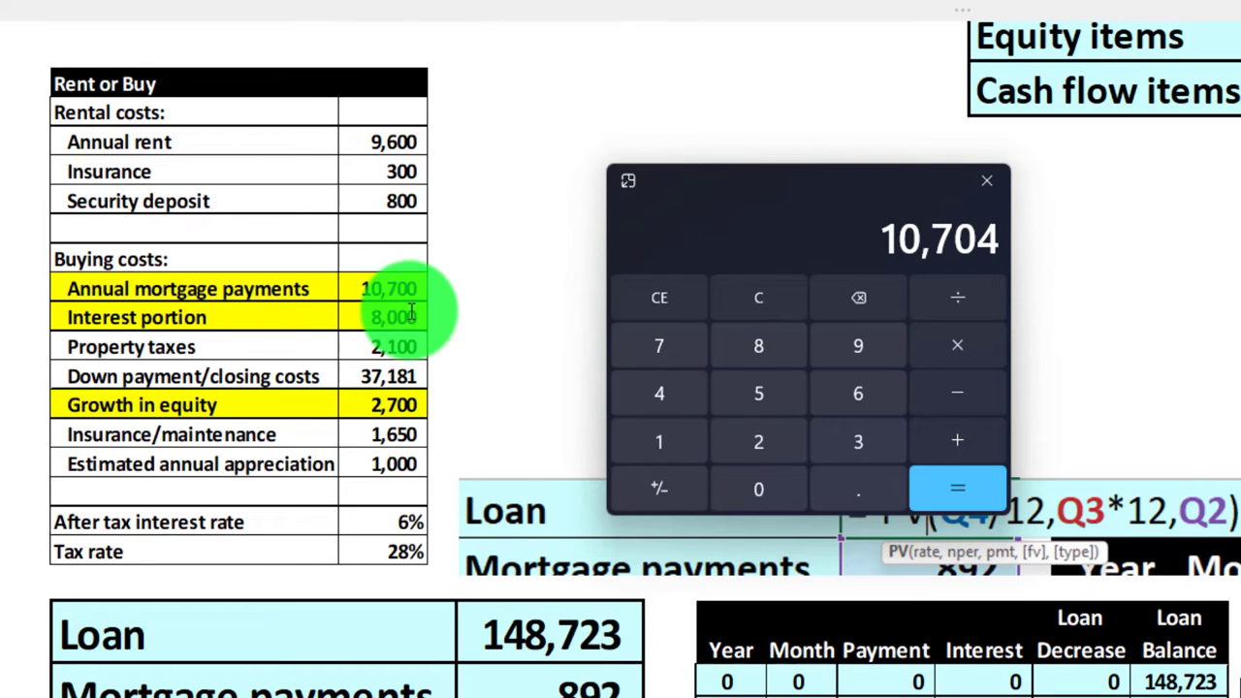
{"action": "left_click", "coordinate": [987, 180]}
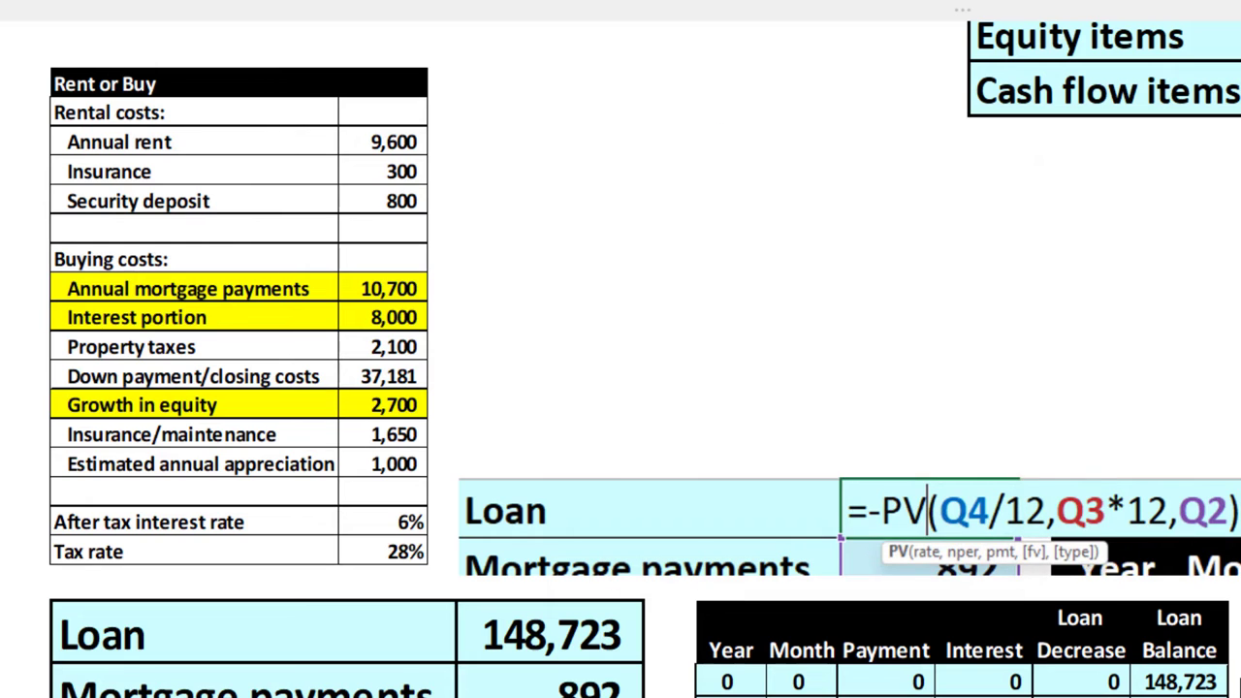
{"action": "left_click", "coordinate": [601, 686]}
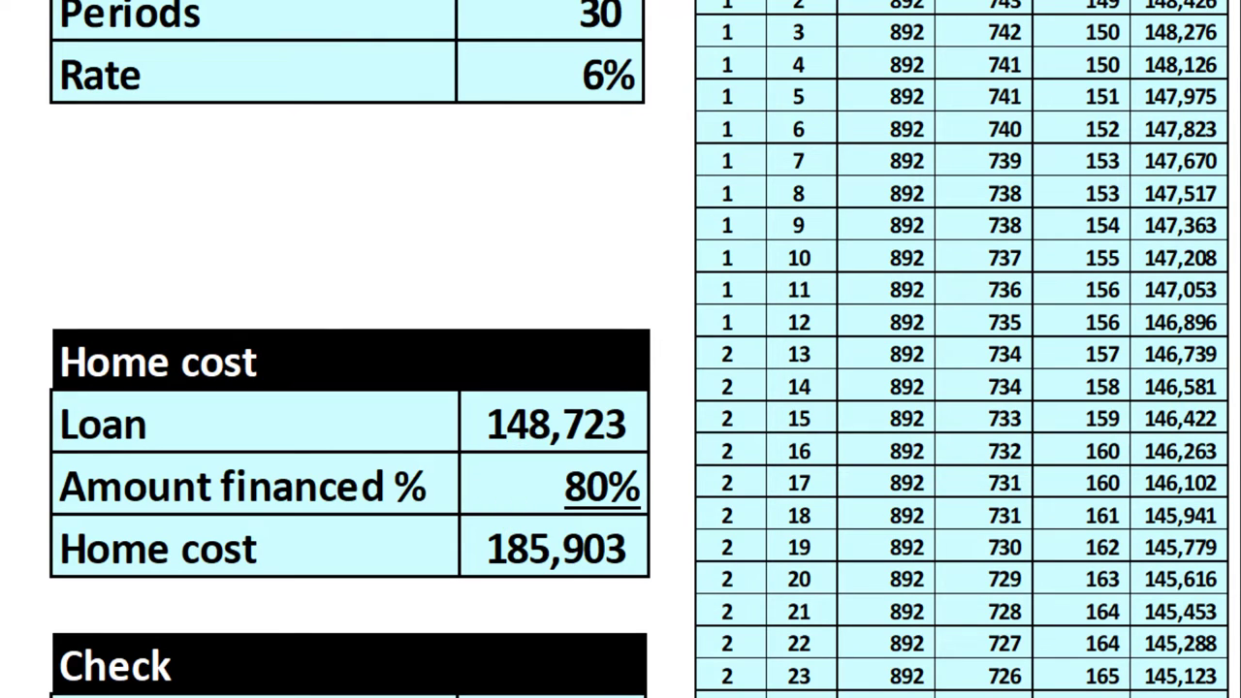
Confirm 148,723 ÷ 0.8 gives the 185,903.75 home cost, then select the empty Check box
{"action": "left_click_drag", "start_coordinate": [1086, 62], "coordinate": [956, 97]}
{"action": "left_click", "coordinate": [934, 194]}
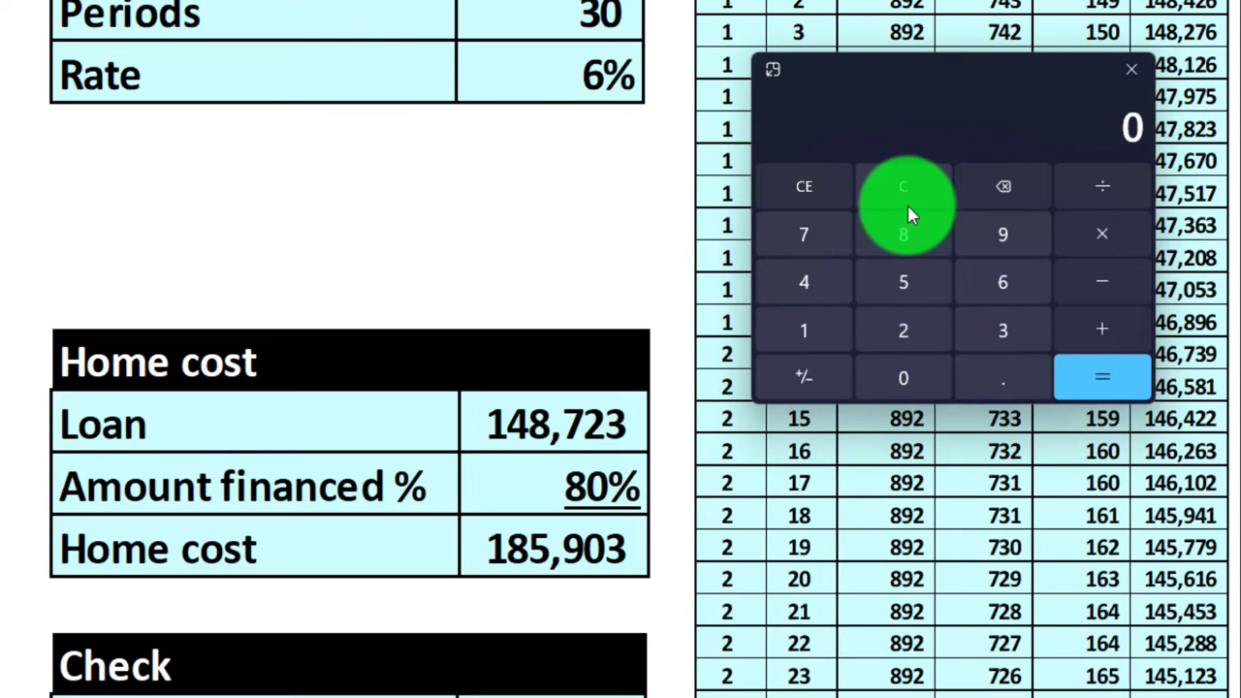
{"action": "type", "text": "148723"}
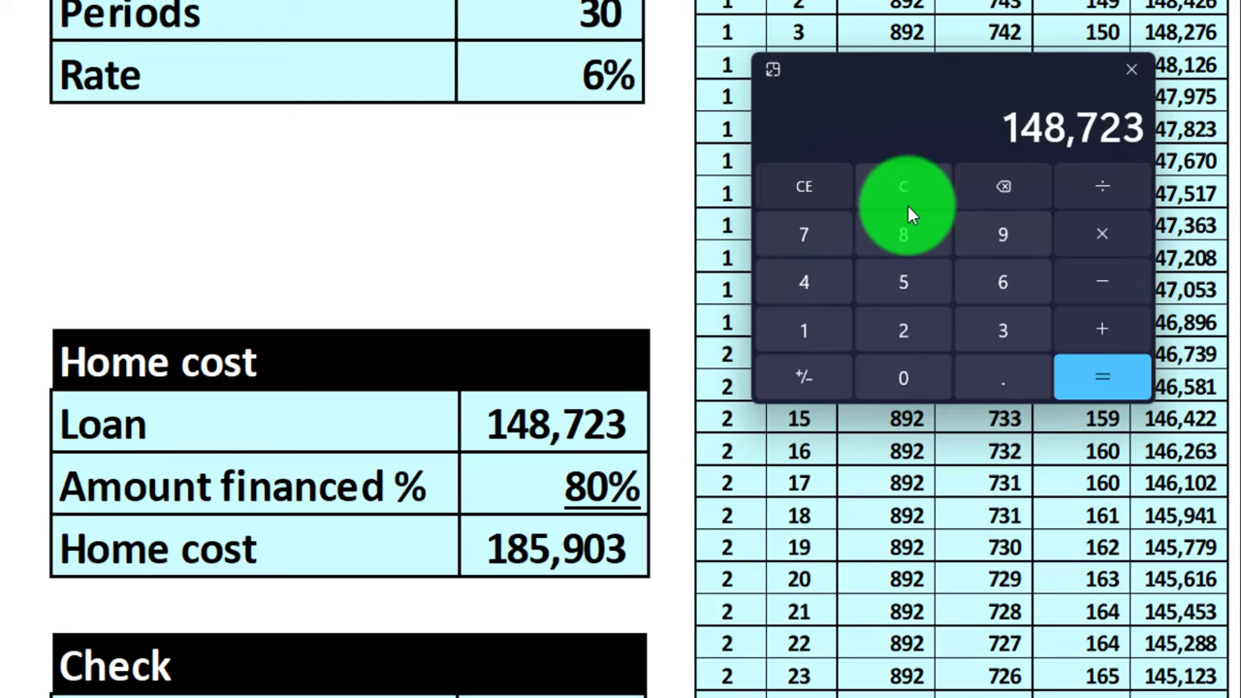
{"action": "type", "text": "/0.8"}
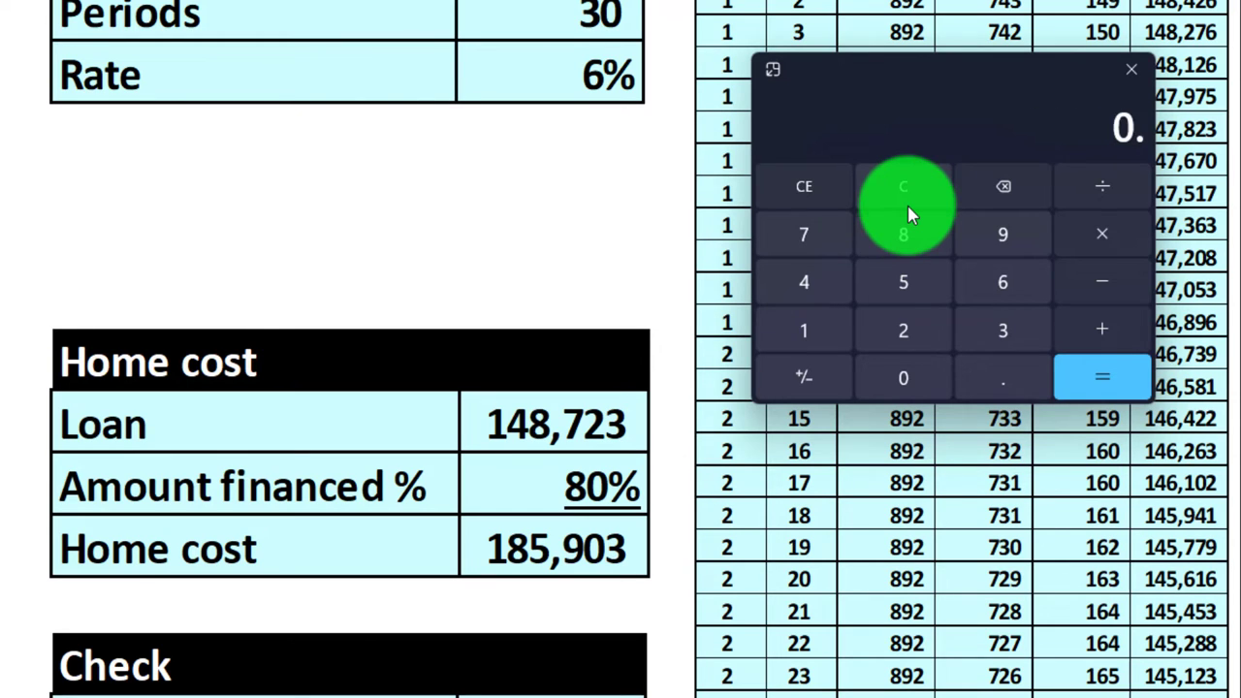
{"action": "key", "text": "Return"}
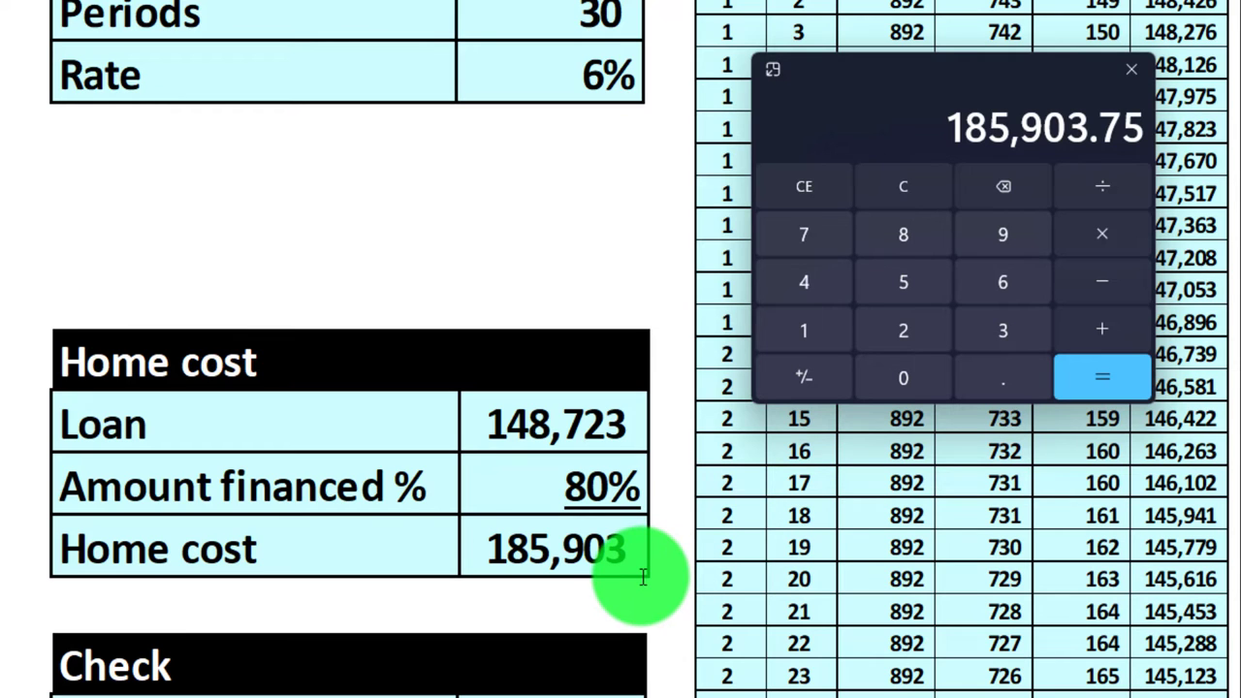
{"action": "left_click_drag", "start_coordinate": [845, 125], "coordinate": [1240, 194]}
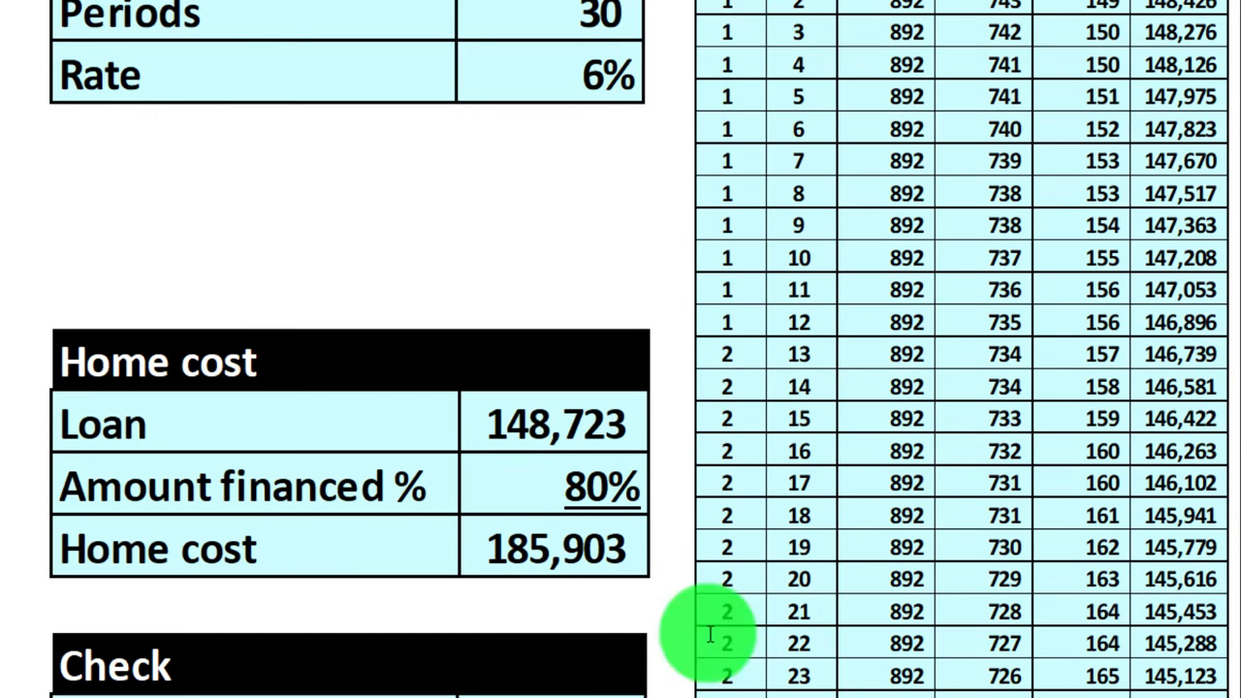
{"action": "scroll", "coordinate": [711, 635], "scroll_direction": "down", "scroll_amount": 2}
{"action": "left_click", "coordinate": [321, 643]}
Compute 185903 × .2 in Calculator to confirm the 37,181 down payment
{"action": "scroll", "coordinate": [321, 643], "scroll_direction": "down", "scroll_amount": 1}
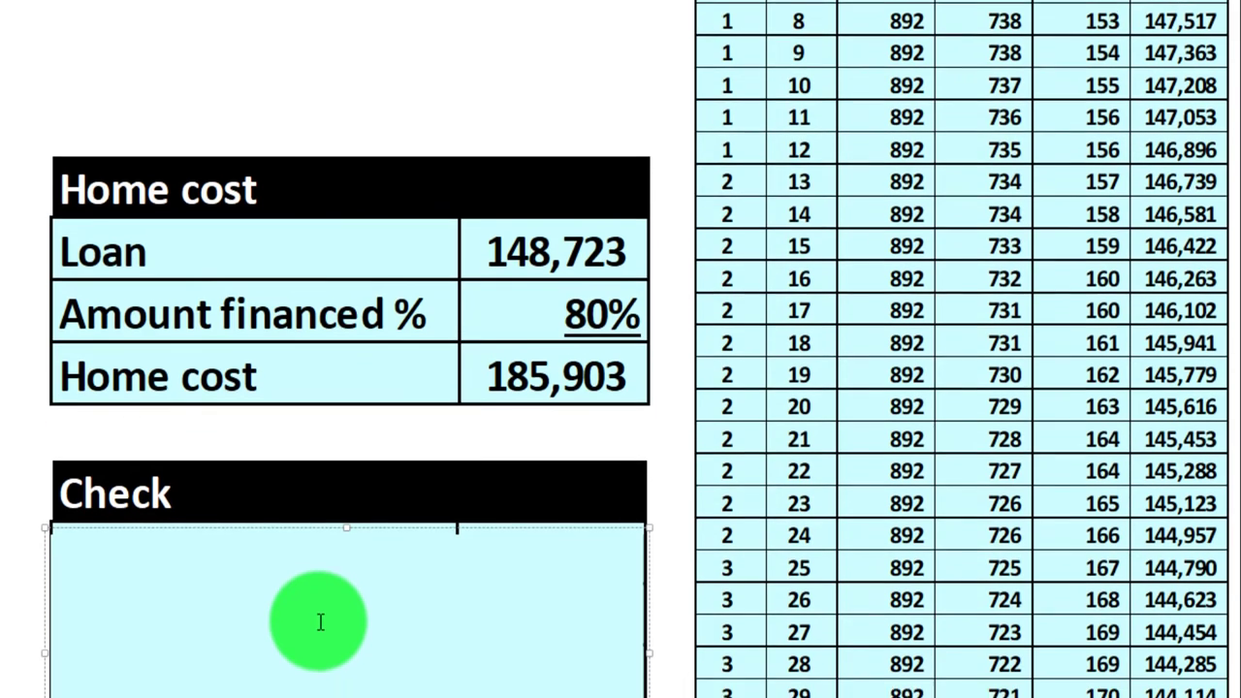
{"action": "scroll", "coordinate": [321, 621], "scroll_direction": "down", "scroll_amount": 3}
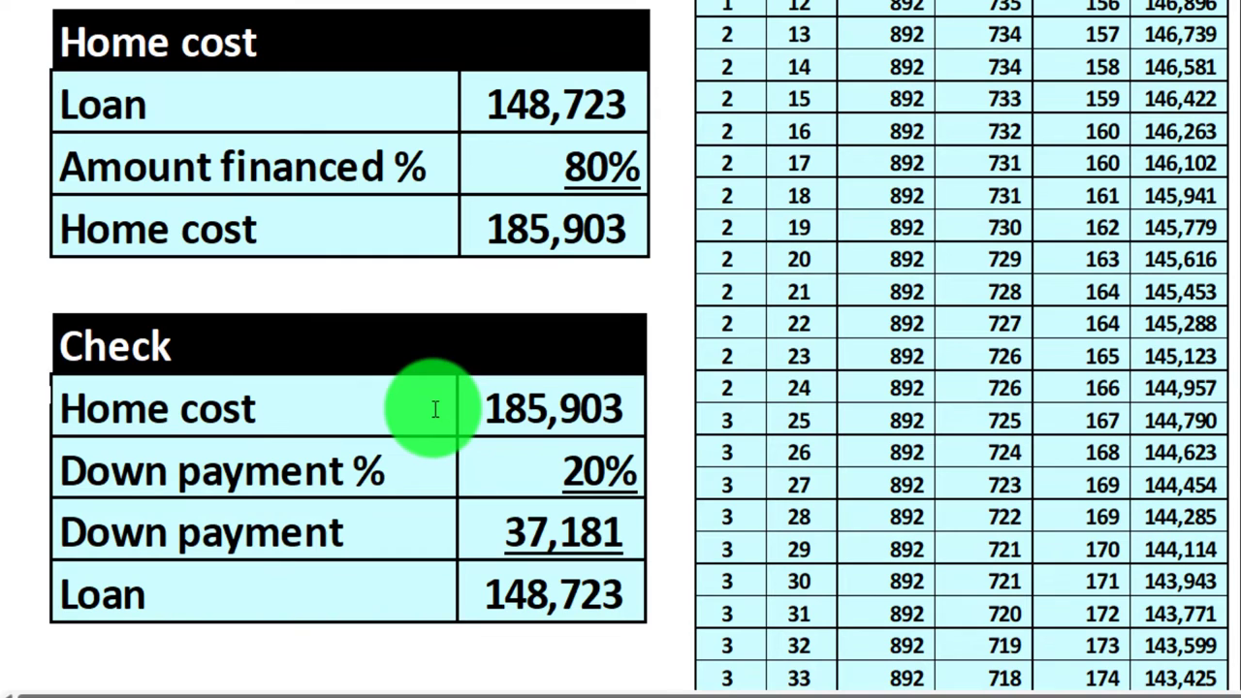
{"action": "left_click_drag", "start_coordinate": [1082, 148], "coordinate": [881, 145]}
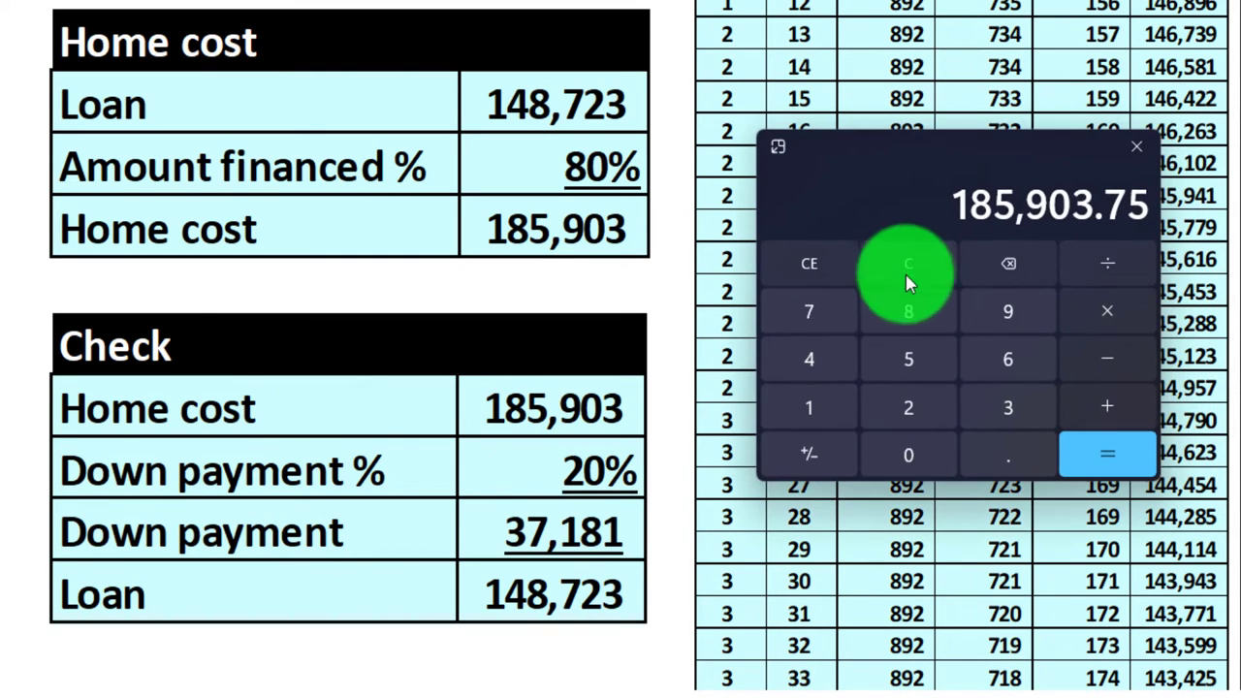
{"action": "left_click", "coordinate": [908, 266]}
{"action": "type", "text": "185903"}
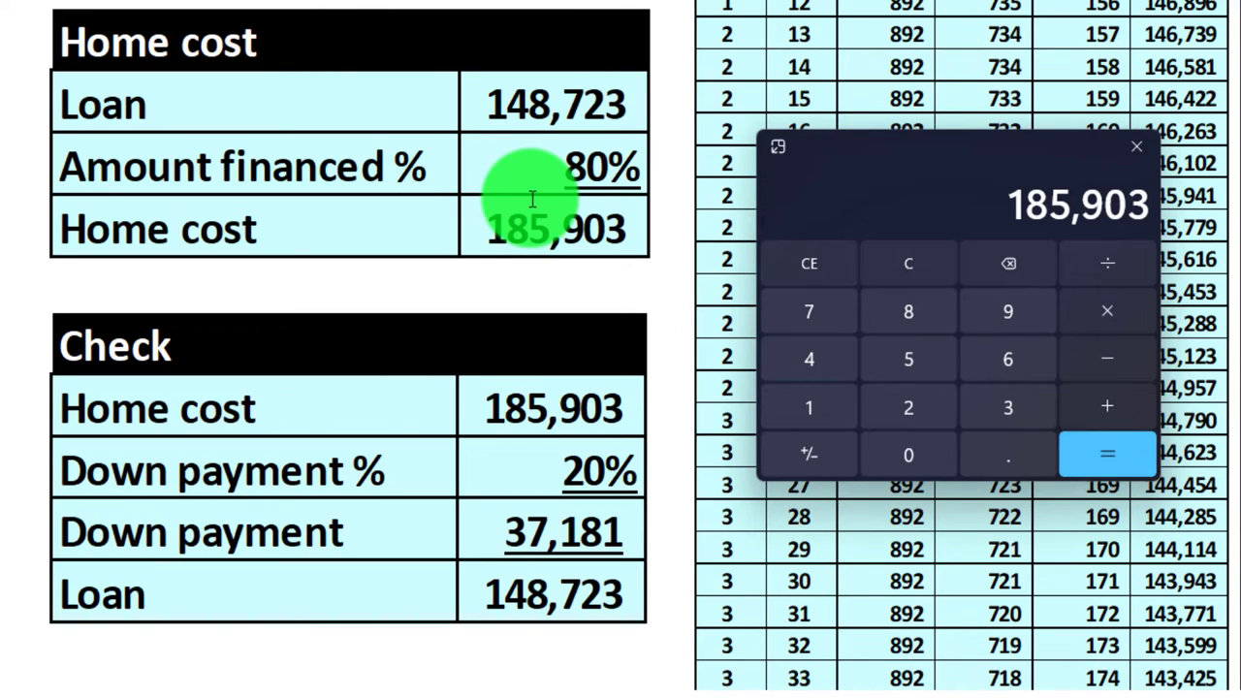
{"action": "type", "text": "*.2"}
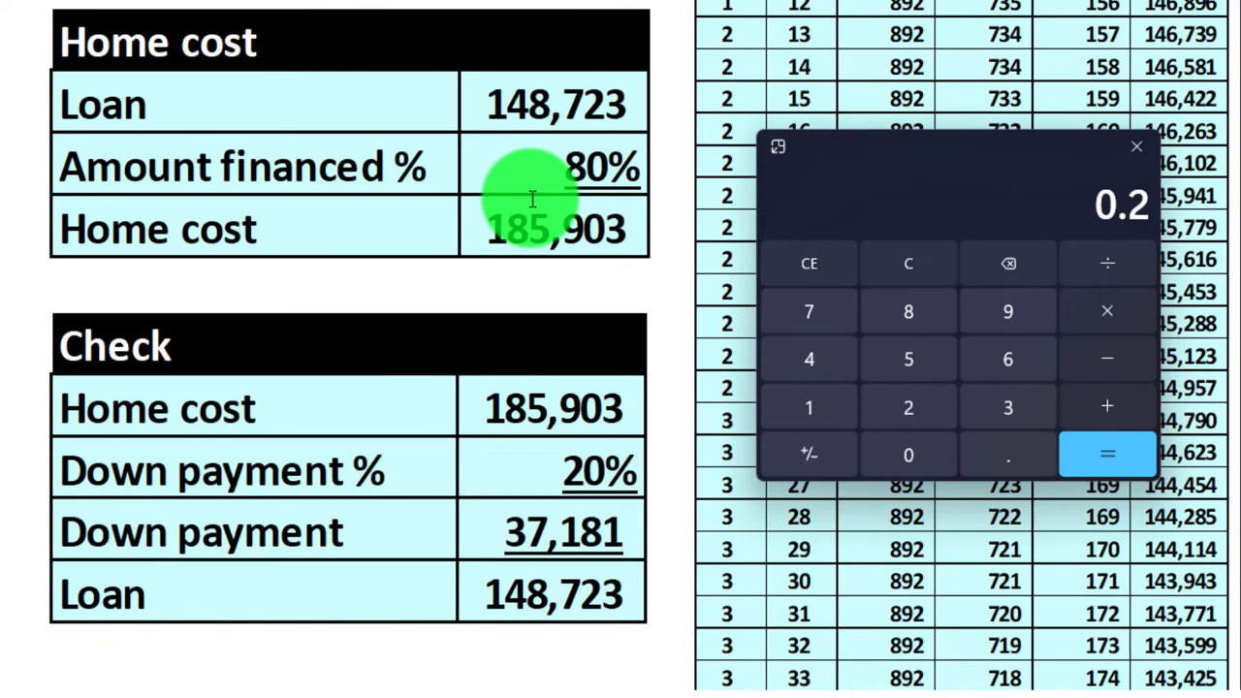
{"action": "key", "text": "Return"}
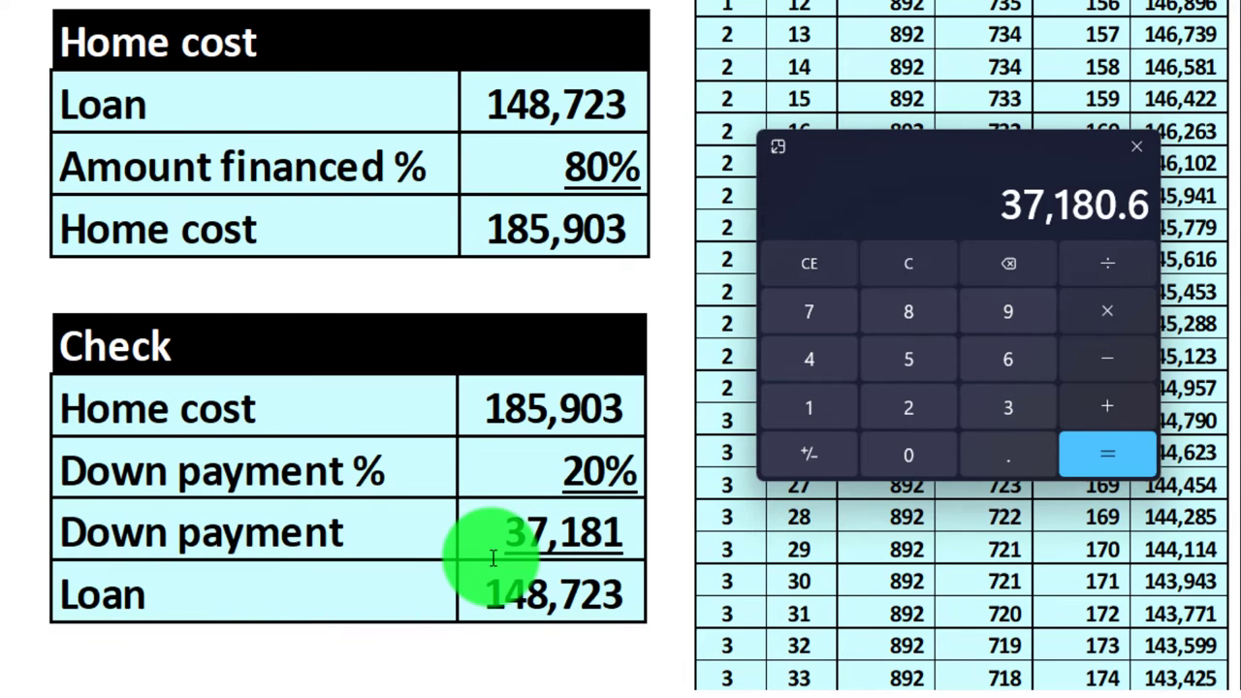
Compute 185903 − 37181 to confirm roughly the 148,723 loan remains
{"action": "scroll", "coordinate": [493, 557], "scroll_direction": "up", "scroll_amount": 8}
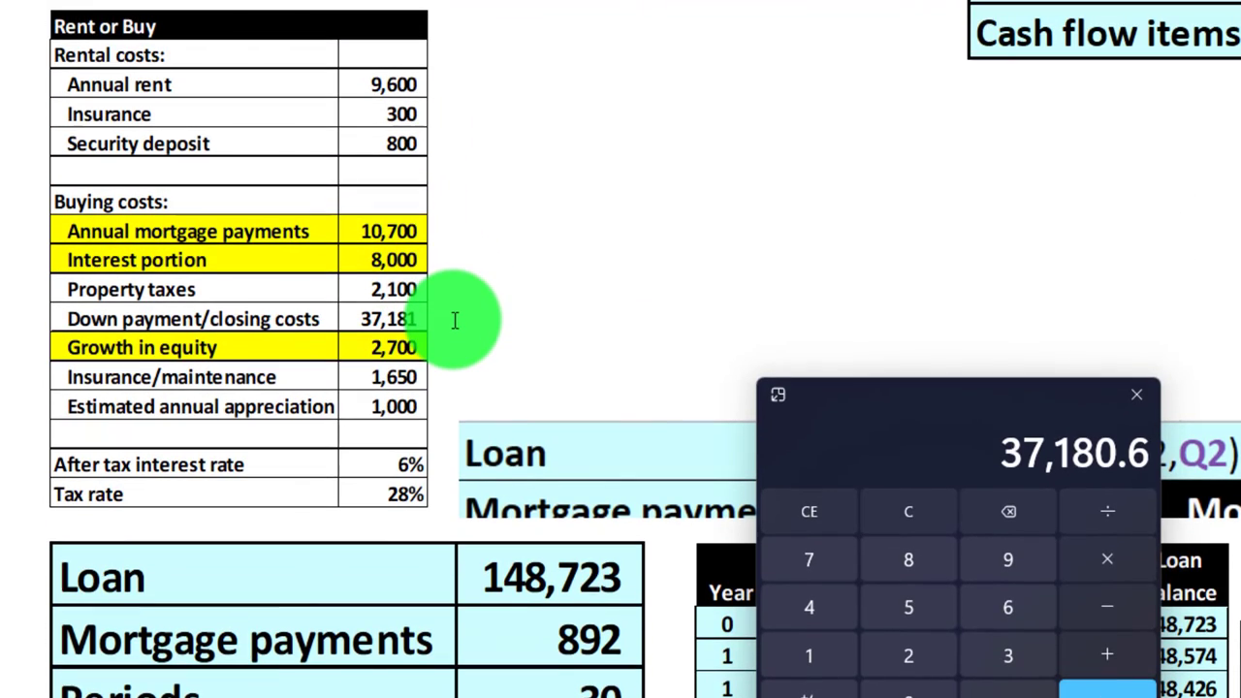
{"action": "scroll", "coordinate": [455, 320], "scroll_direction": "down", "scroll_amount": 10}
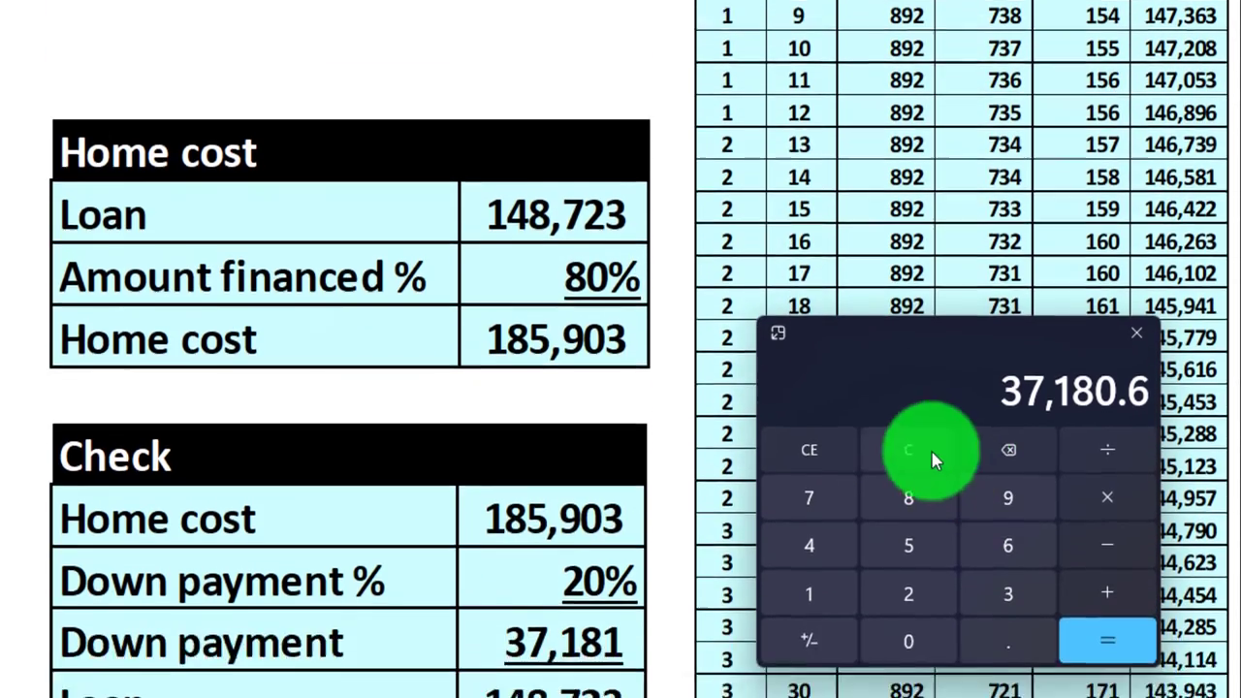
{"action": "left_click", "coordinate": [911, 514]}
{"action": "type", "text": "185903"}
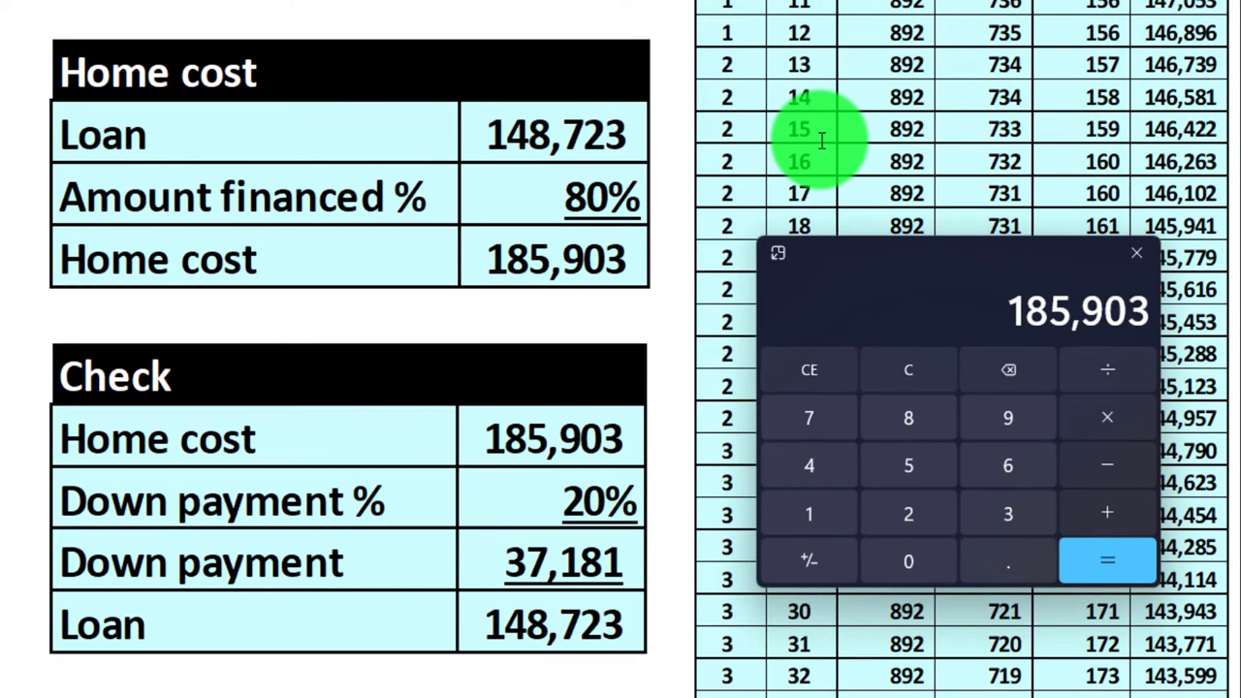
{"action": "type", "text": "-37181"}
{"action": "key", "text": "Return"}
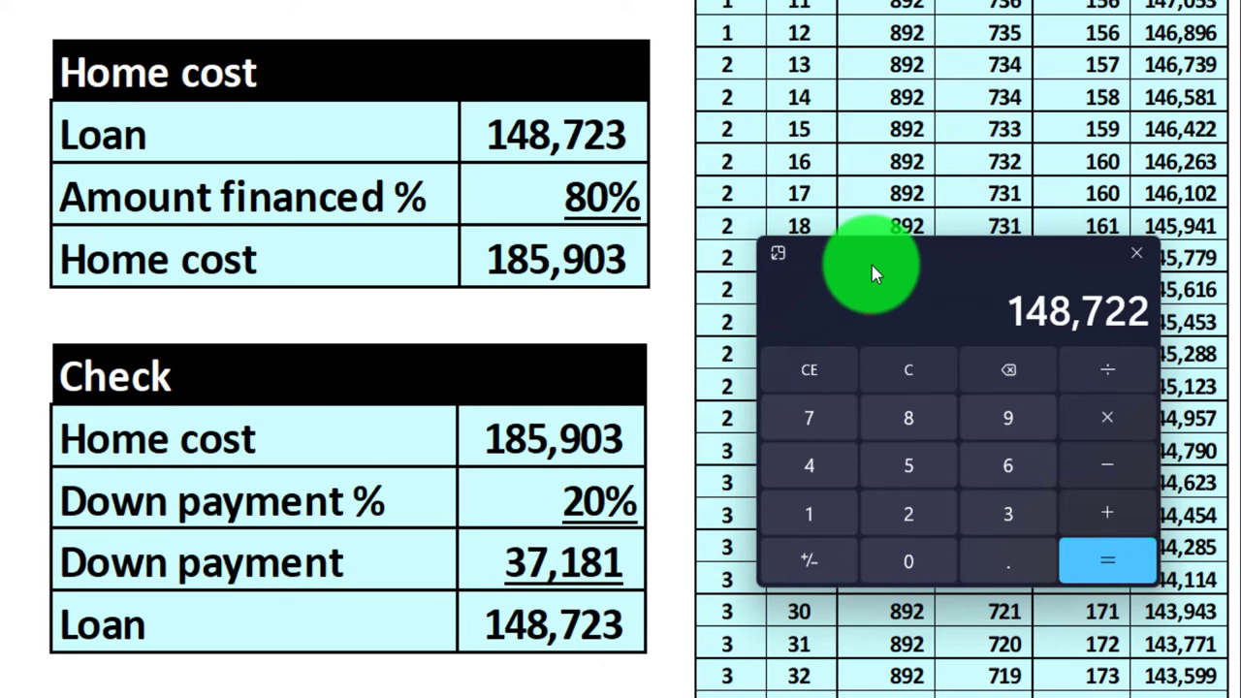
{"action": "left_click_drag", "start_coordinate": [873, 274], "coordinate": [1240, 281]}
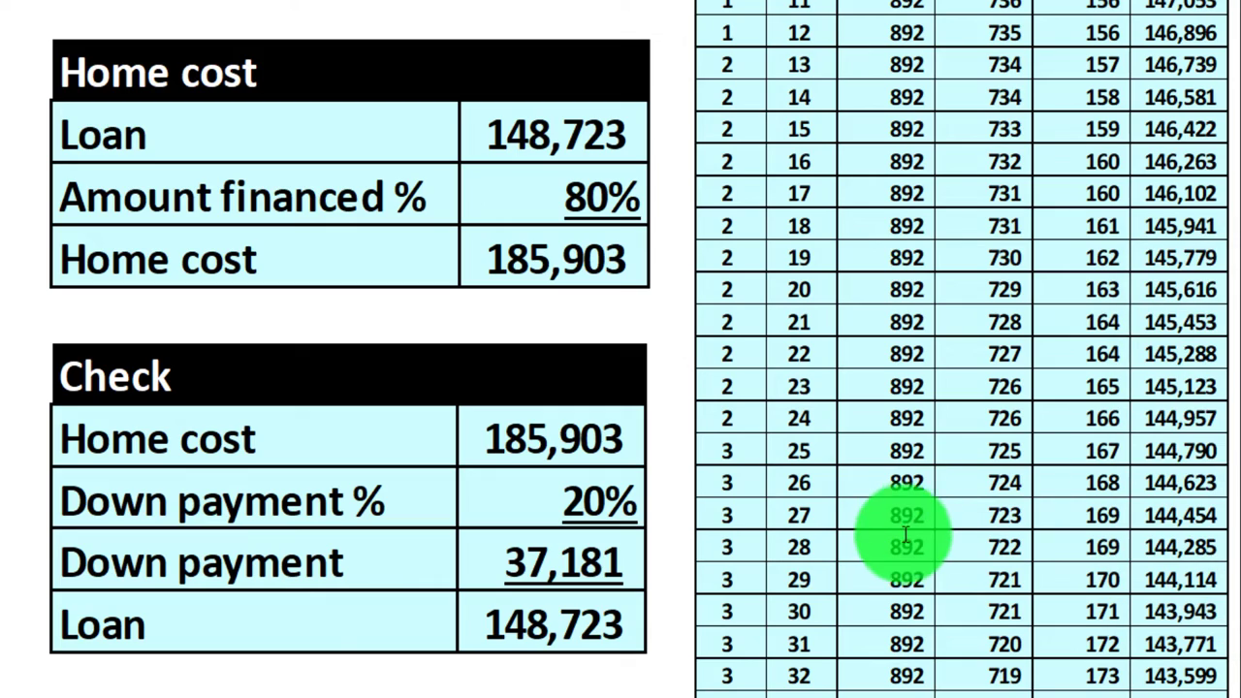
{"action": "scroll", "coordinate": [863, 548], "scroll_direction": "up", "scroll_amount": 3}
{"action": "scroll", "coordinate": [863, 565], "scroll_direction": "up", "scroll_amount": 3}
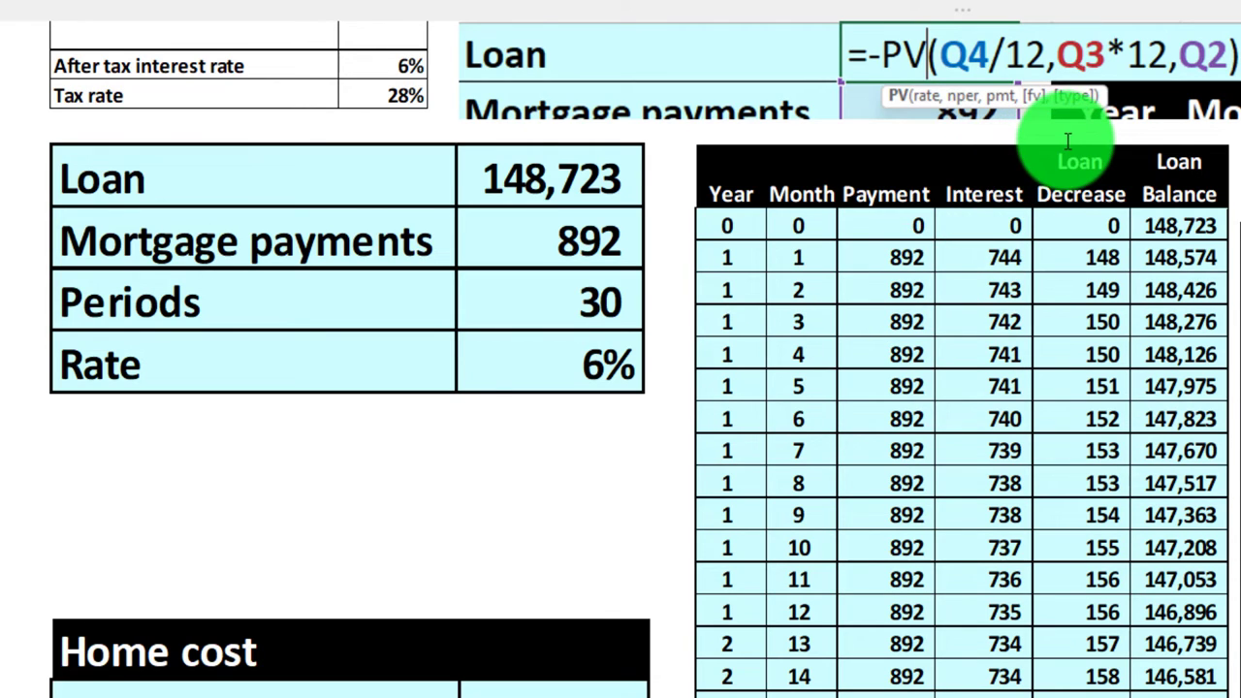
{"action": "scroll", "coordinate": [931, 636], "scroll_direction": "up", "scroll_amount": 4}
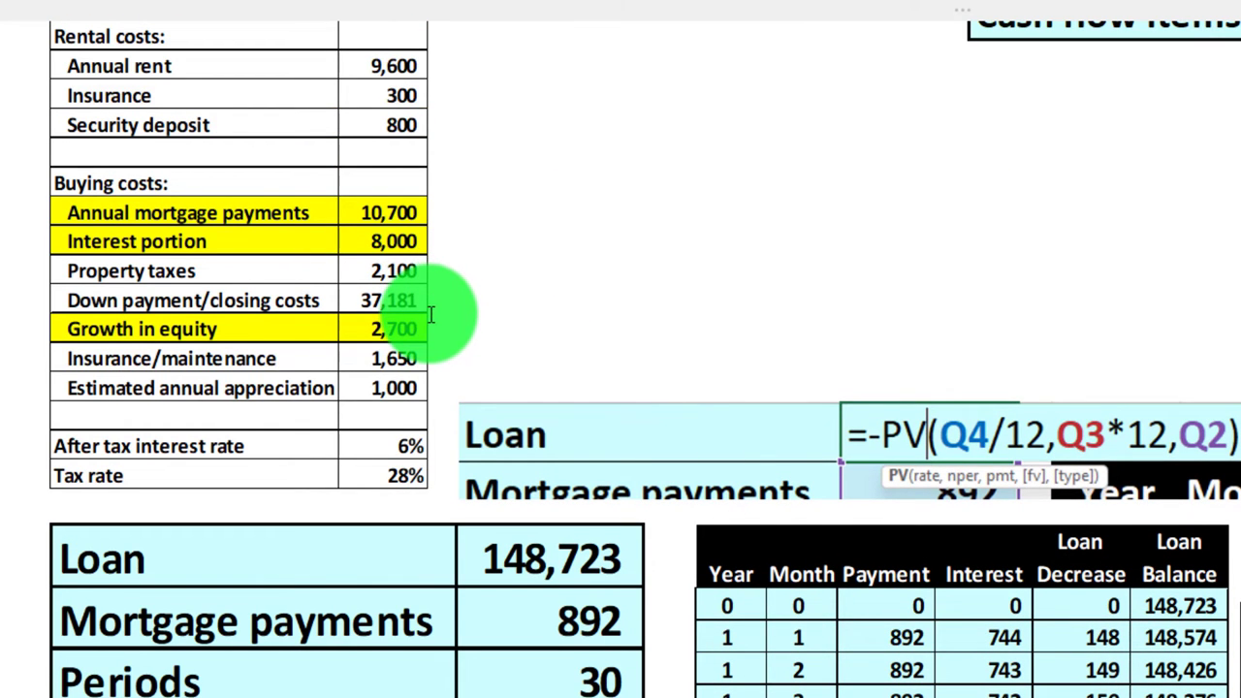
{"action": "scroll", "coordinate": [673, 569], "scroll_direction": "up", "scroll_amount": 6}
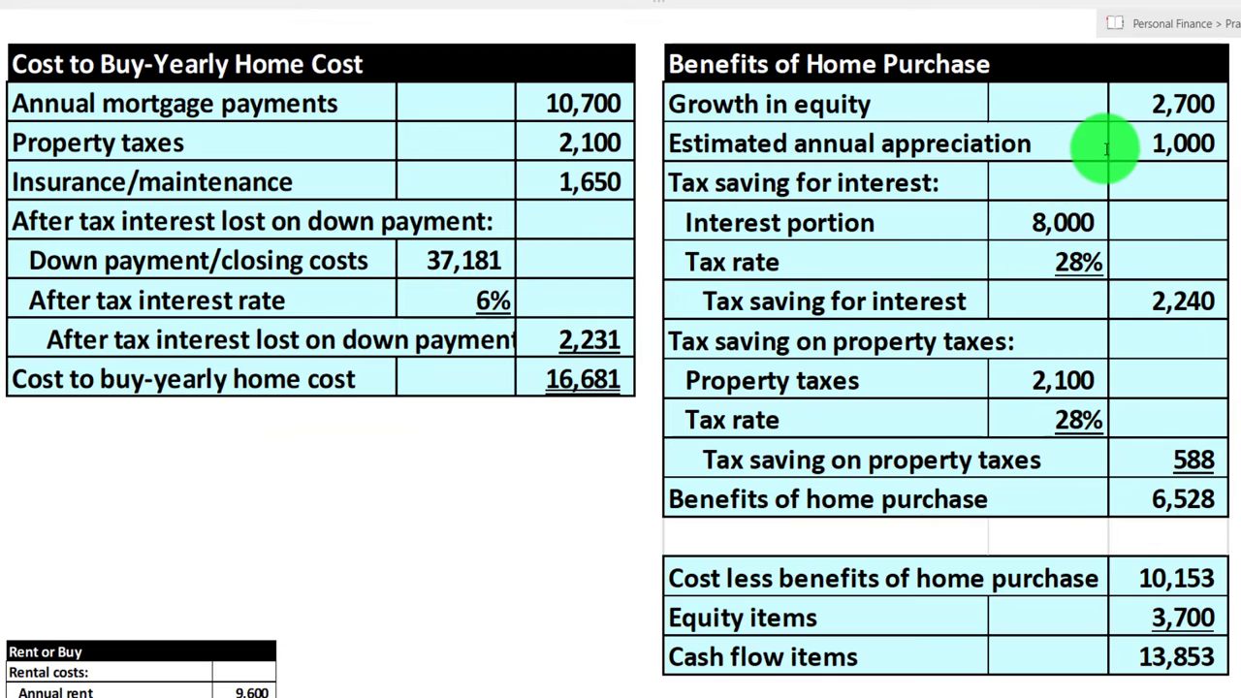
{"action": "scroll", "coordinate": [582, 531], "scroll_direction": "down", "scroll_amount": 7}
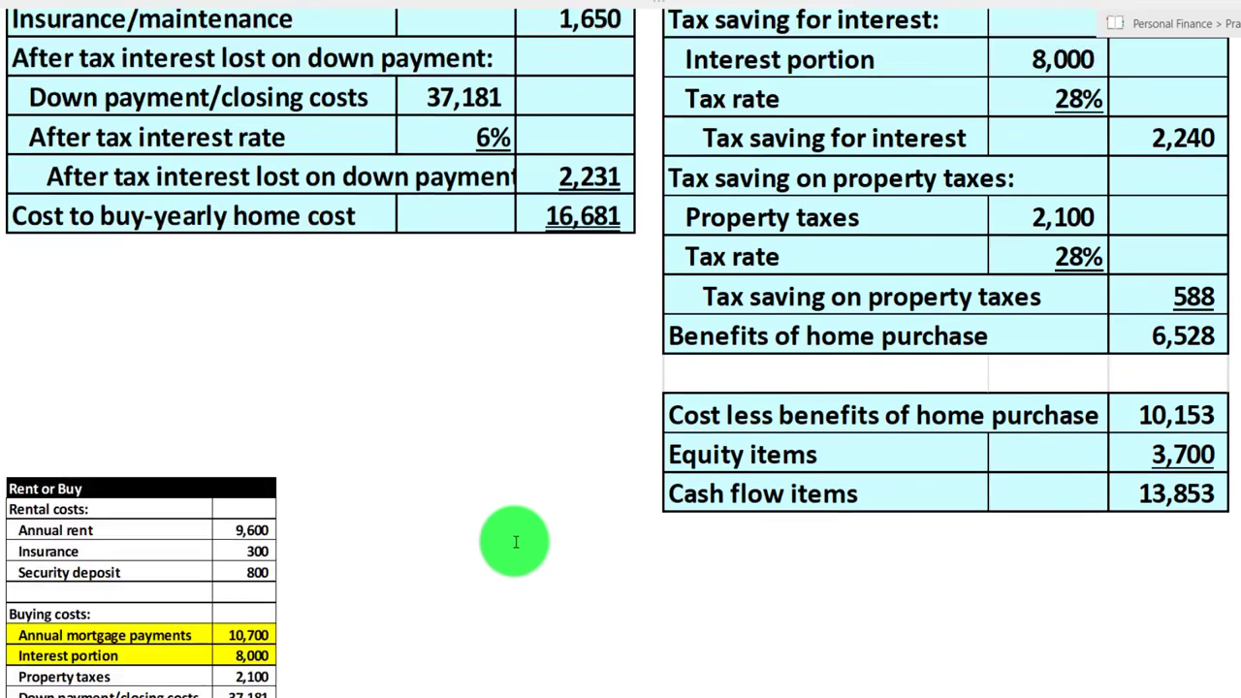
{"action": "scroll", "coordinate": [517, 549], "scroll_direction": "down", "scroll_amount": 1}
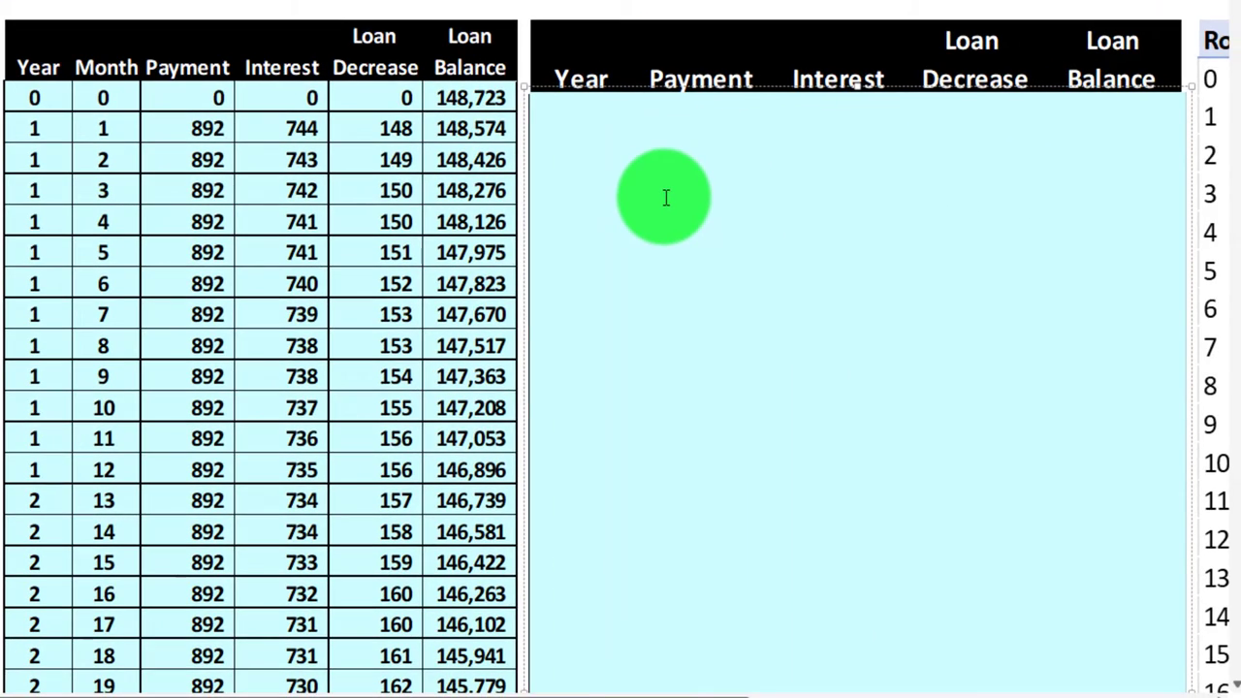
Populate yearly schedule rows 1–15 with 10,700 annual payments and review both schedules
{"action": "left_click", "coordinate": [666, 198]}
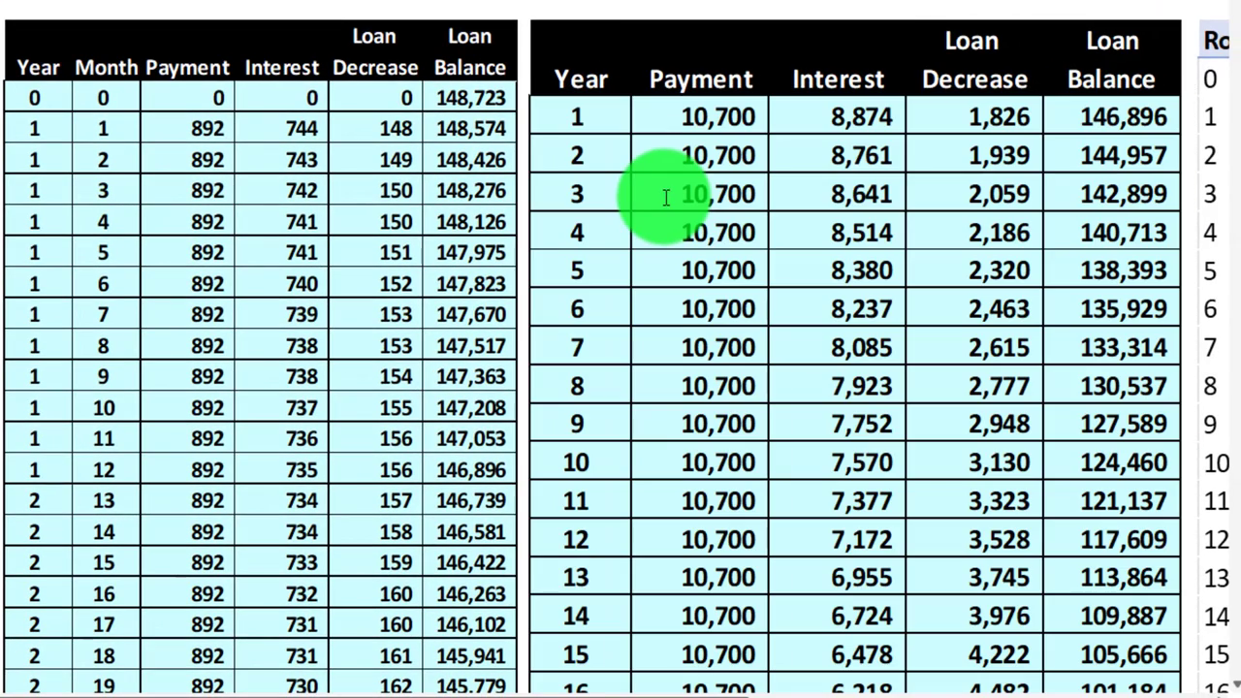
{"action": "scroll", "coordinate": [660, 203], "scroll_direction": "down", "scroll_amount": 1}
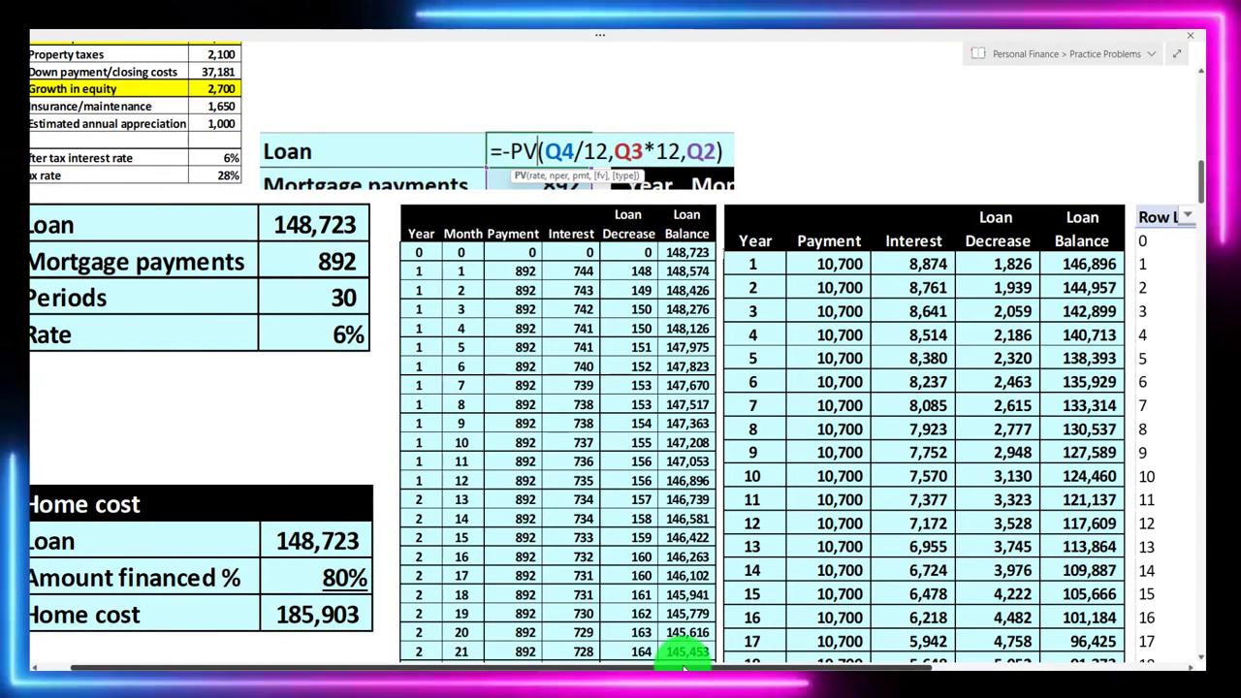
{"action": "scroll", "coordinate": [624, 647], "scroll_direction": "left", "scroll_amount": 1}
{"action": "scroll", "coordinate": [382, 407], "scroll_direction": "up", "scroll_amount": 3}
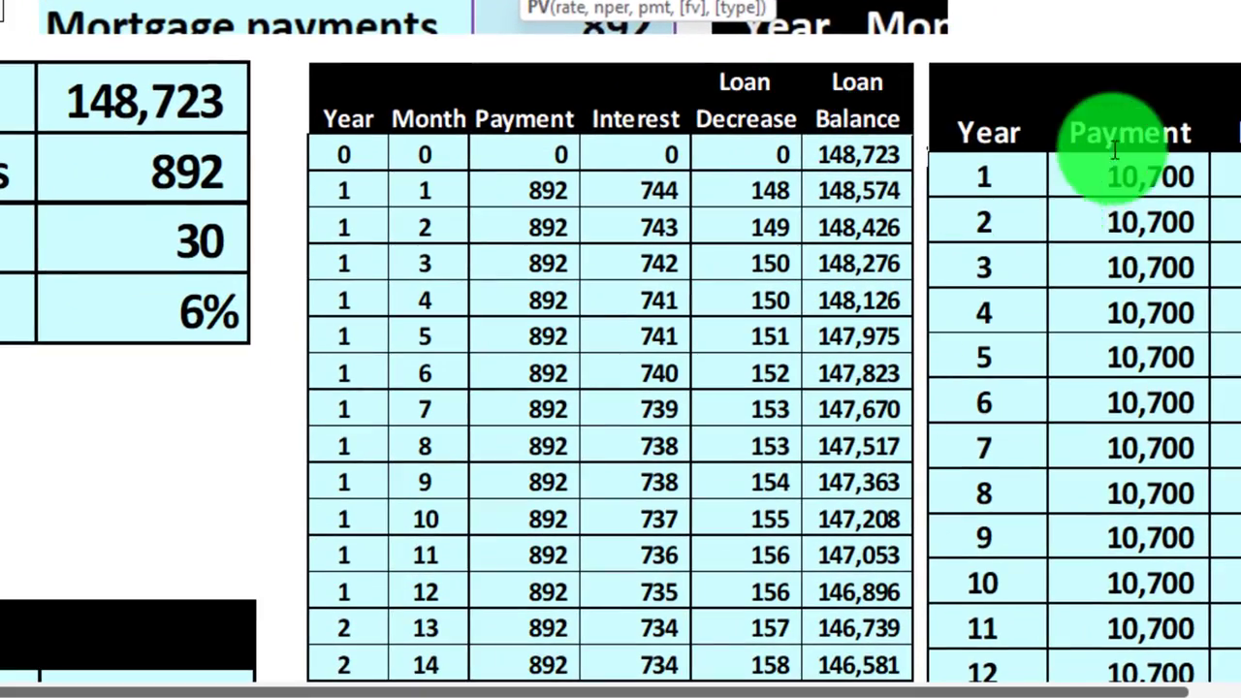
{"action": "scroll", "coordinate": [1073, 243], "scroll_direction": "down", "scroll_amount": 3}
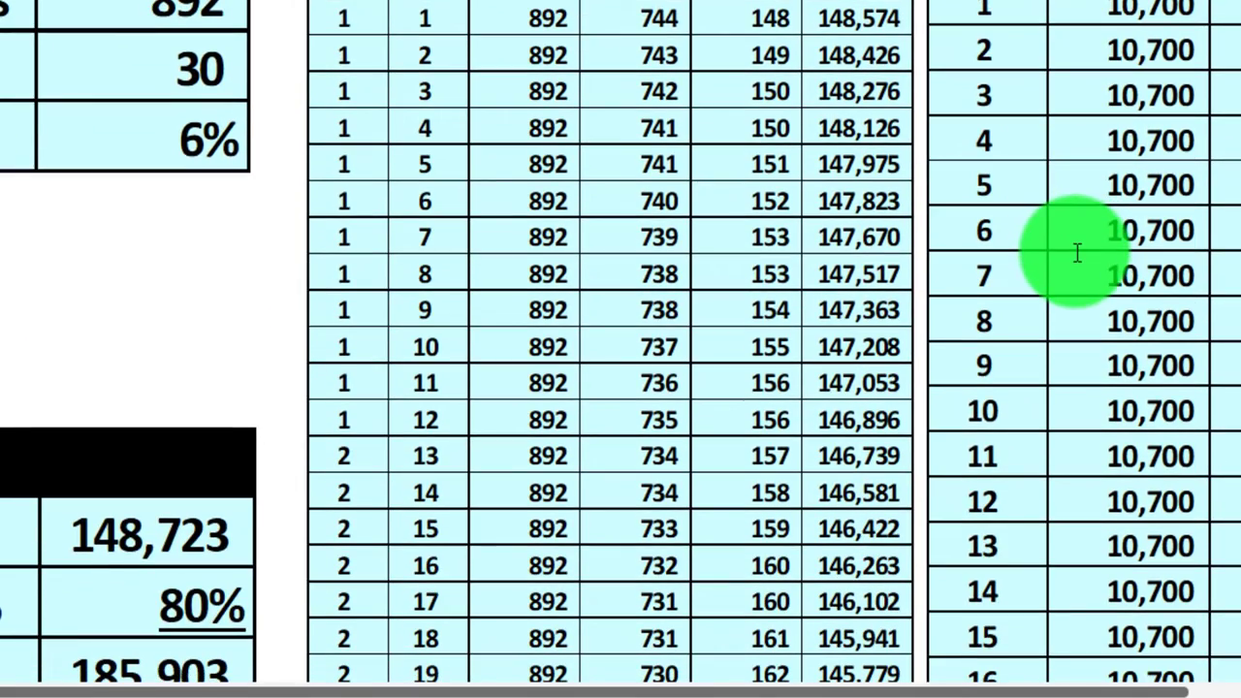